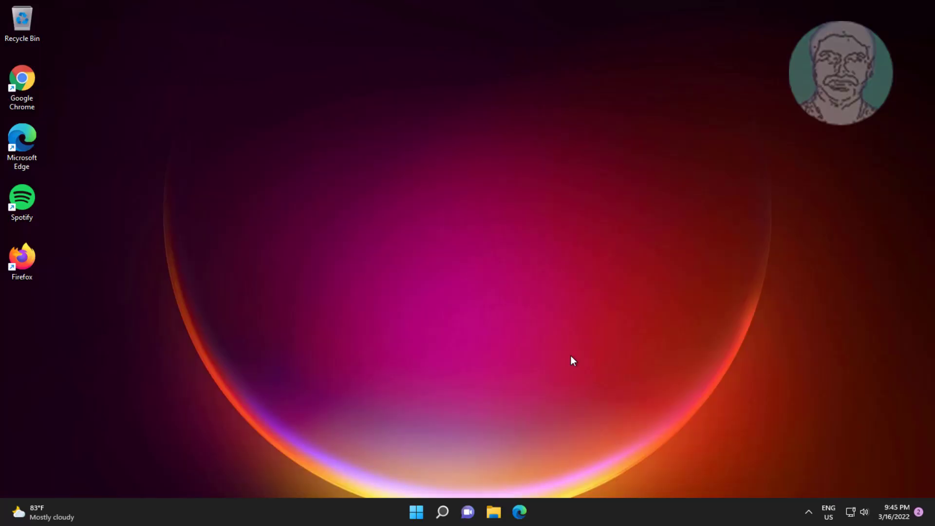
- Open the Start menu to launch Microsoft Store from the pinned apps
click(415, 511)
- Launch Microsoft Store and get updates for installed apps from the Library
click(494, 176)
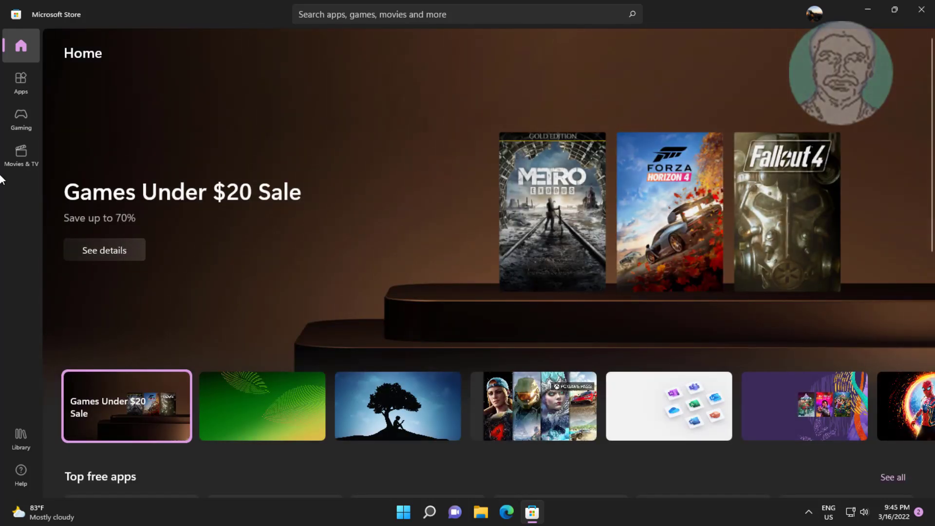
click(23, 442)
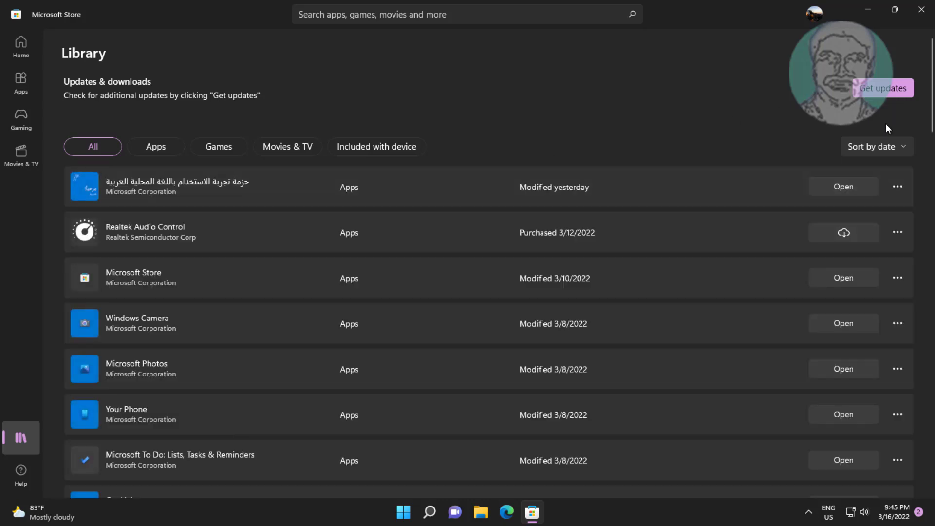
click(884, 92)
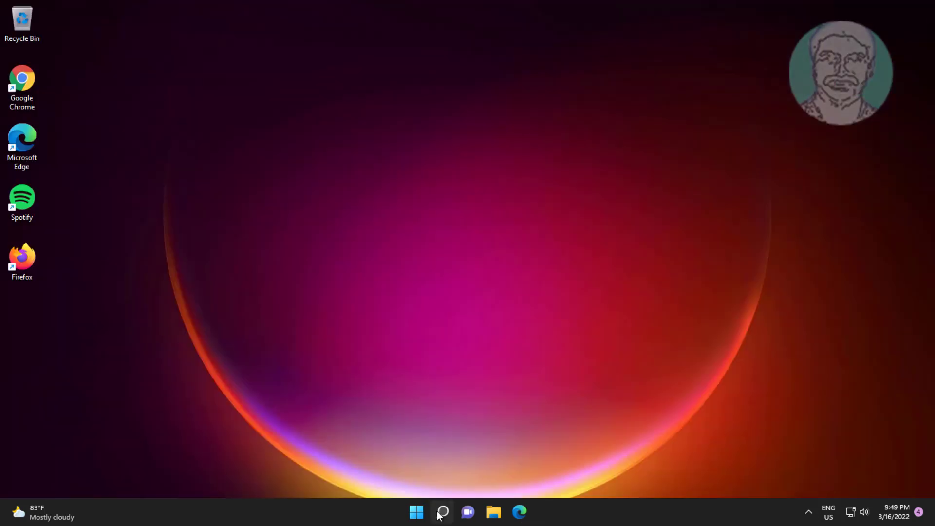
- Search for Windows PowerShell and run it as administrator
click(441, 512)
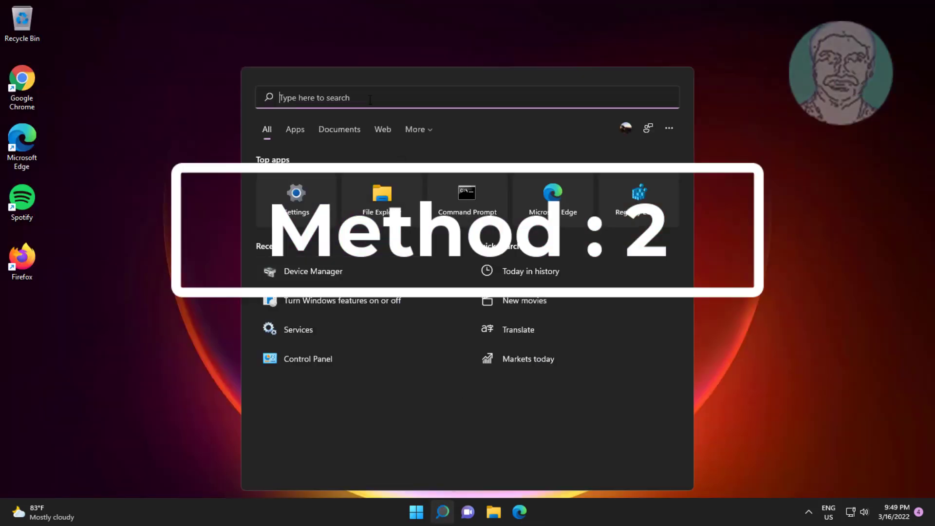
text(powershell)
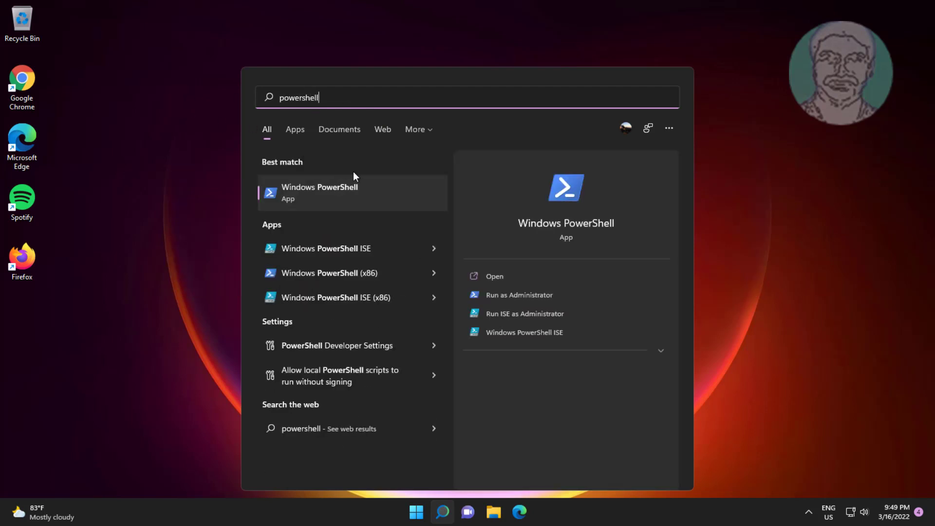
right_click(343, 196)
click(390, 213)
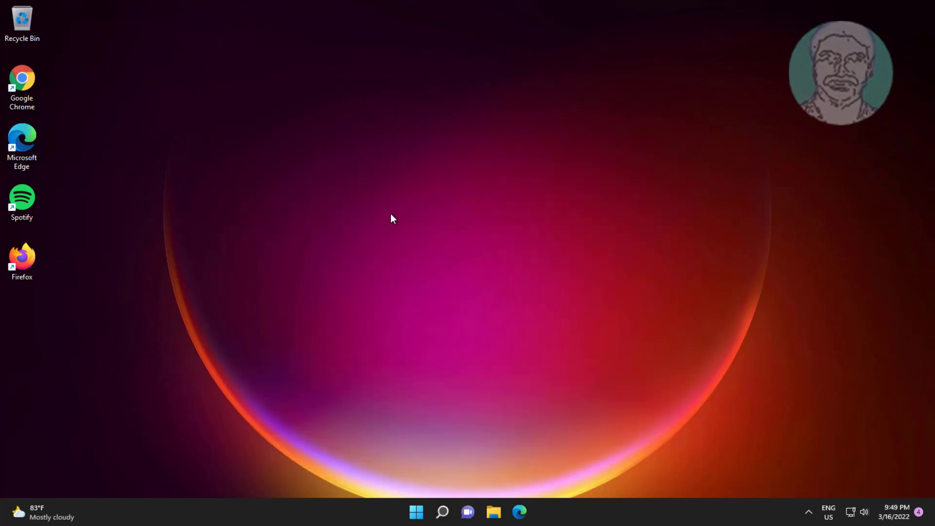
- Accept UAC, run Get-AppxPackage *photos* | Remove-AppxPackage, and exit PowerShell
click(435, 344)
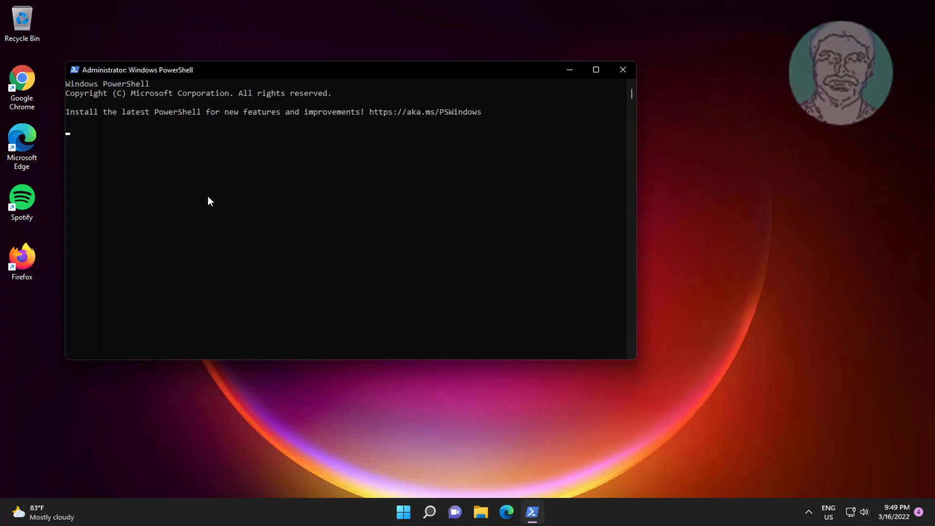
text(Get-AppxPackage *photos* | Remove-AppxPackage)
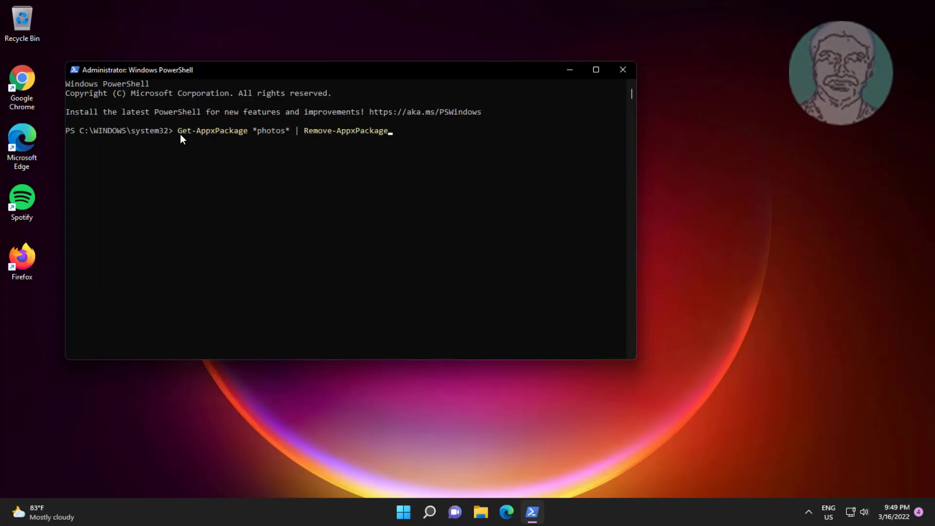
key(Return)
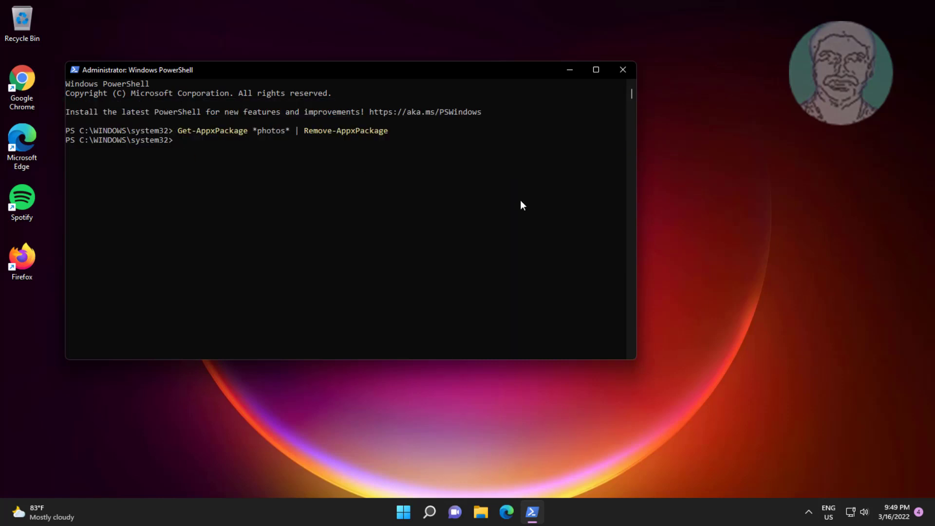
text(exit)
key(Return)
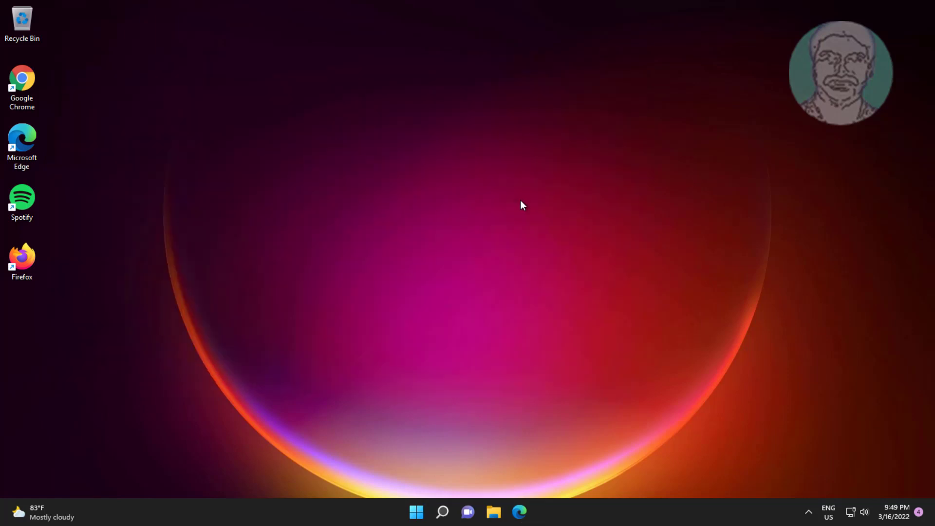
- Reinstall Microsoft Photos by searching 'photos' in Microsoft Store's Apps section
click(424, 514)
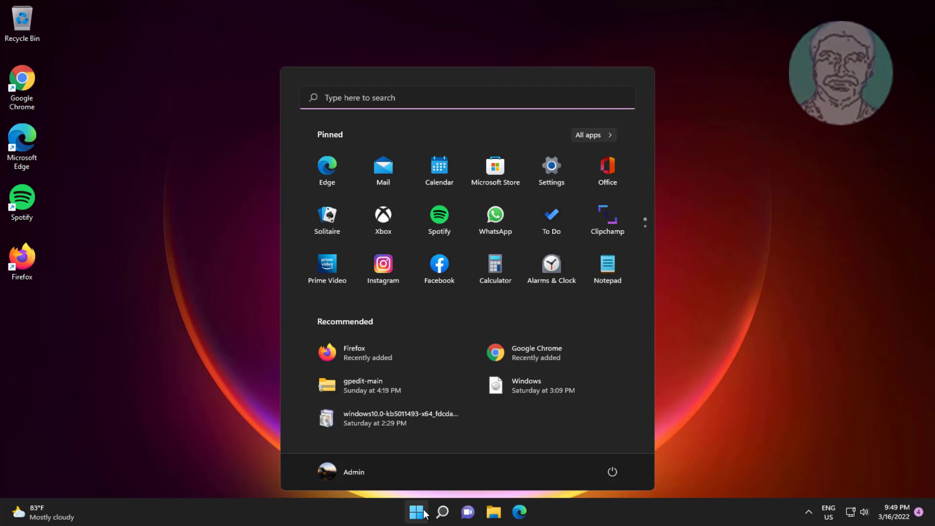
click(489, 173)
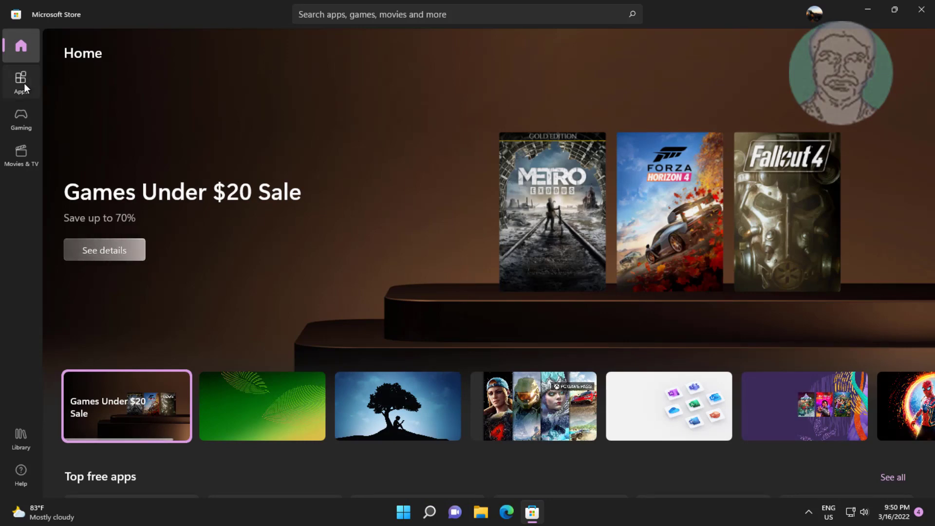
click(24, 82)
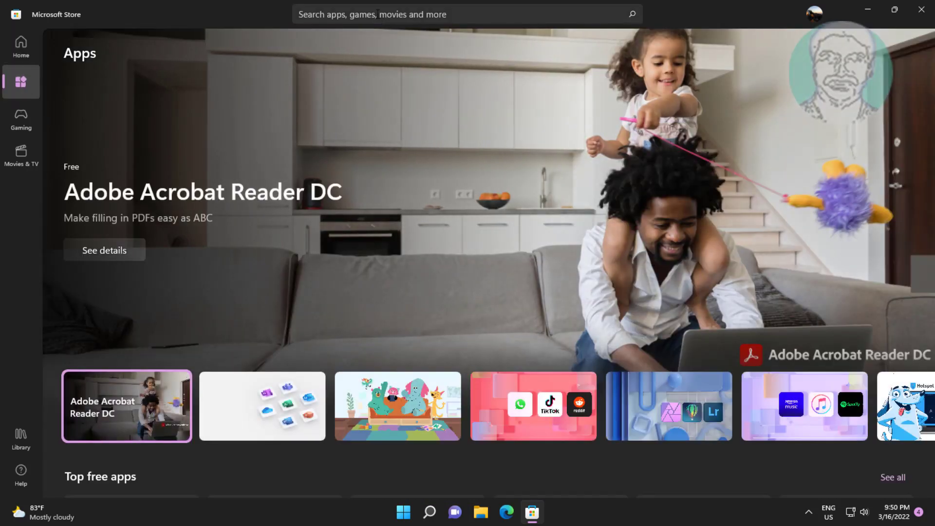
click(376, 14)
text(phot)
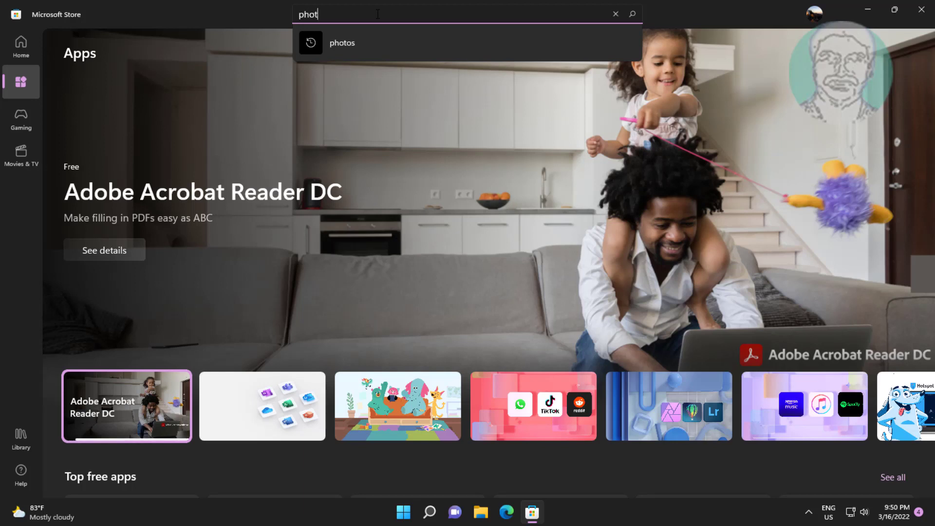
text(os)
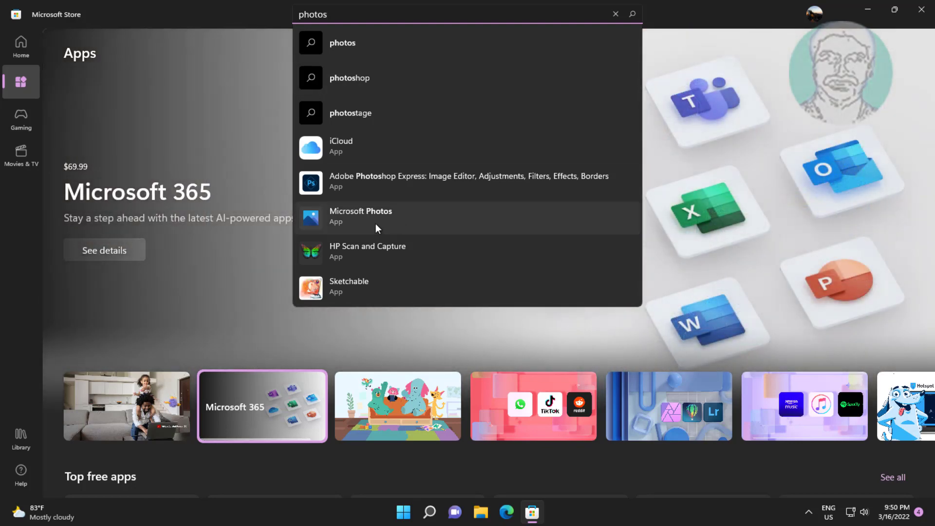
click(384, 221)
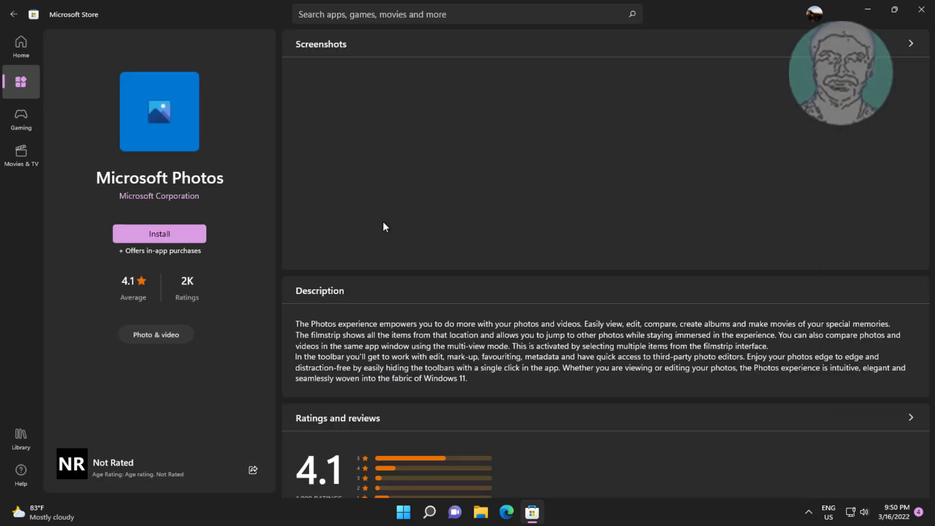
click(178, 236)
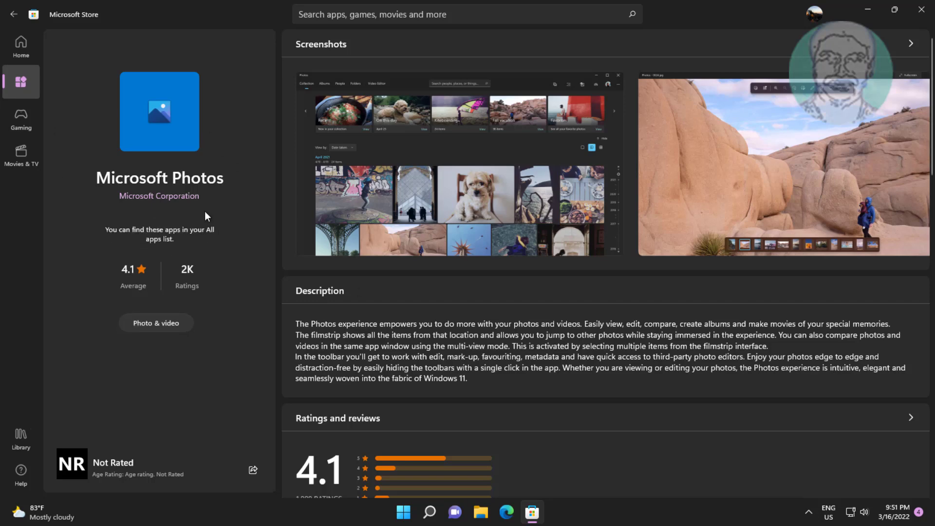
- Close Microsoft Store and launch Settings from the Start menu
click(922, 12)
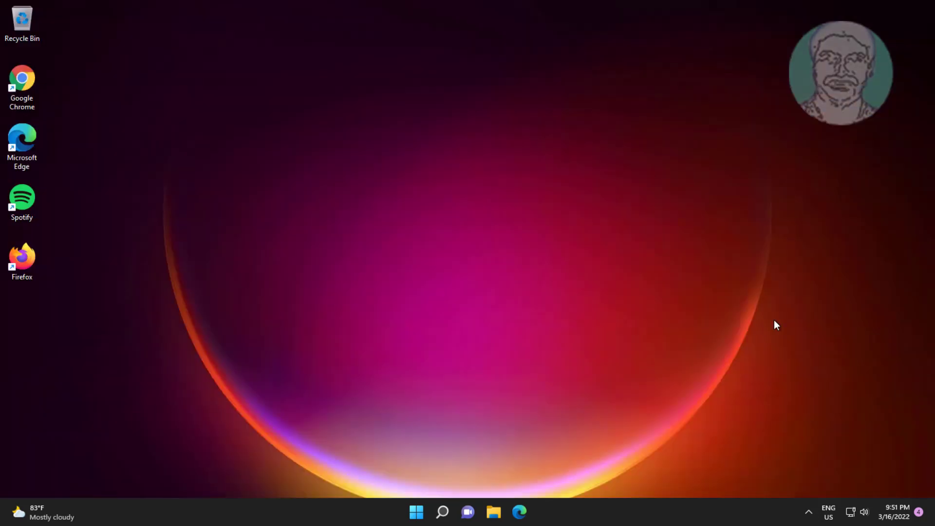
click(418, 513)
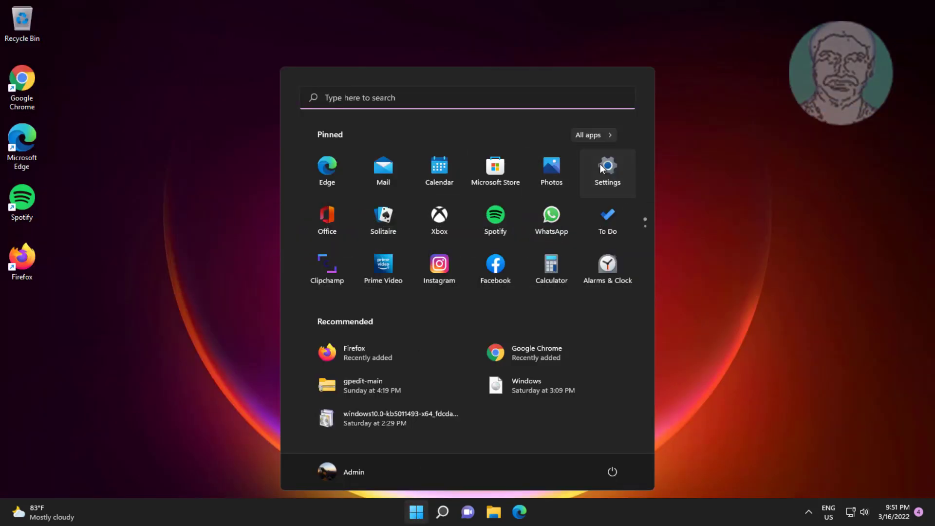
click(603, 166)
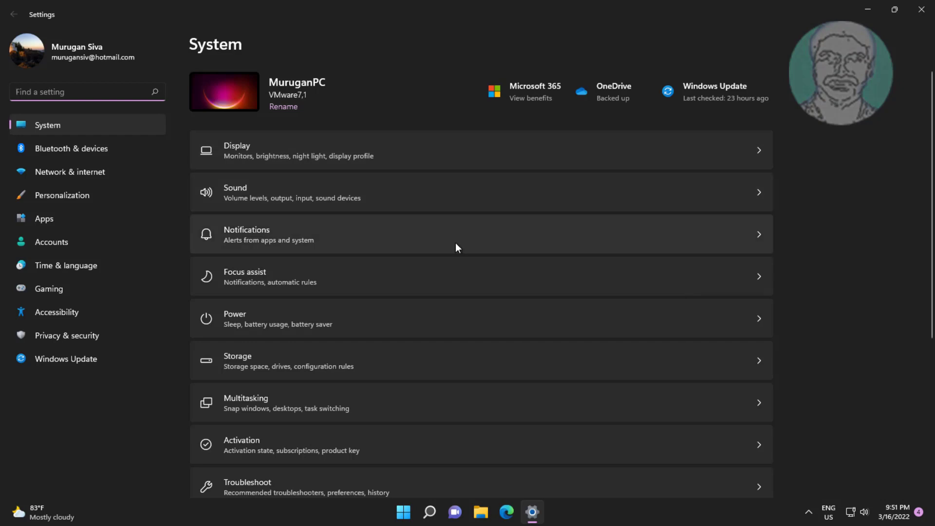
- Run Check for updates on the Windows Update page
click(87, 360)
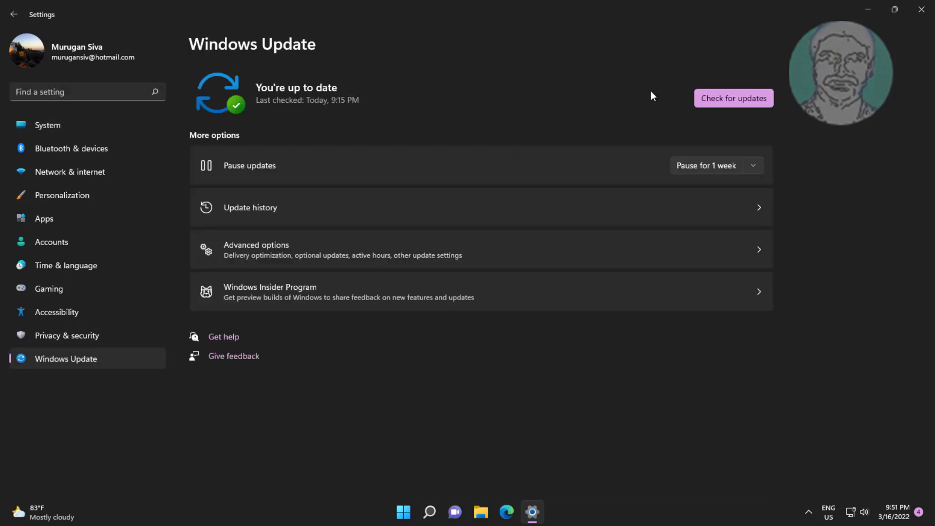
click(731, 100)
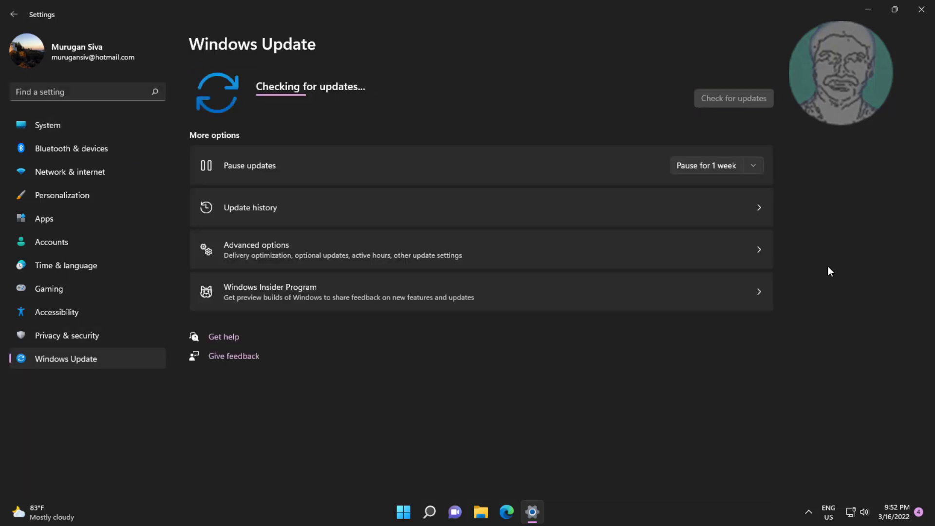